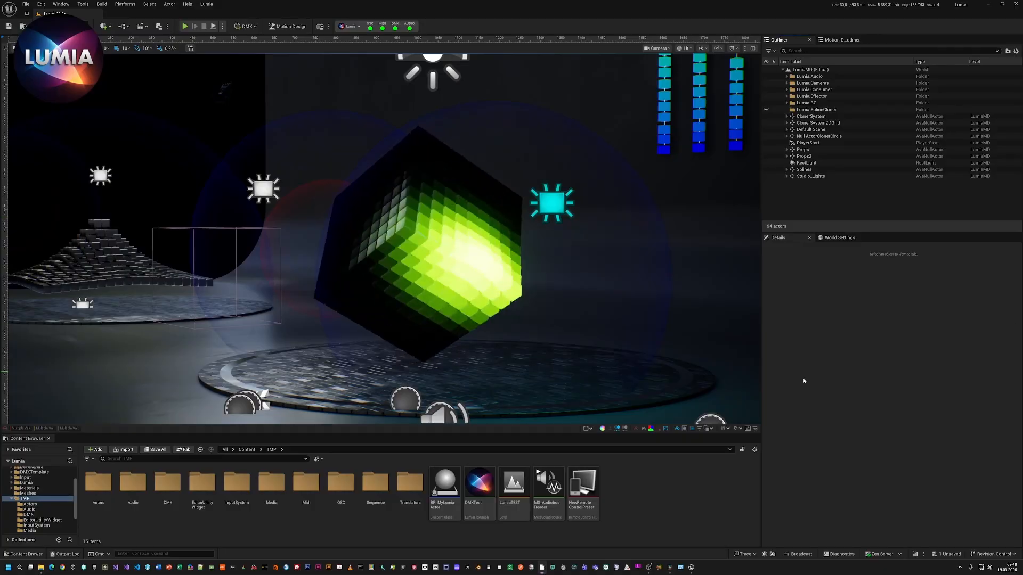
# Create a Blueprint class based on LumiaSimpleActor in the TMP folder and place an instance of it on the stage floor.
pyautogui.rightClick(646, 487)
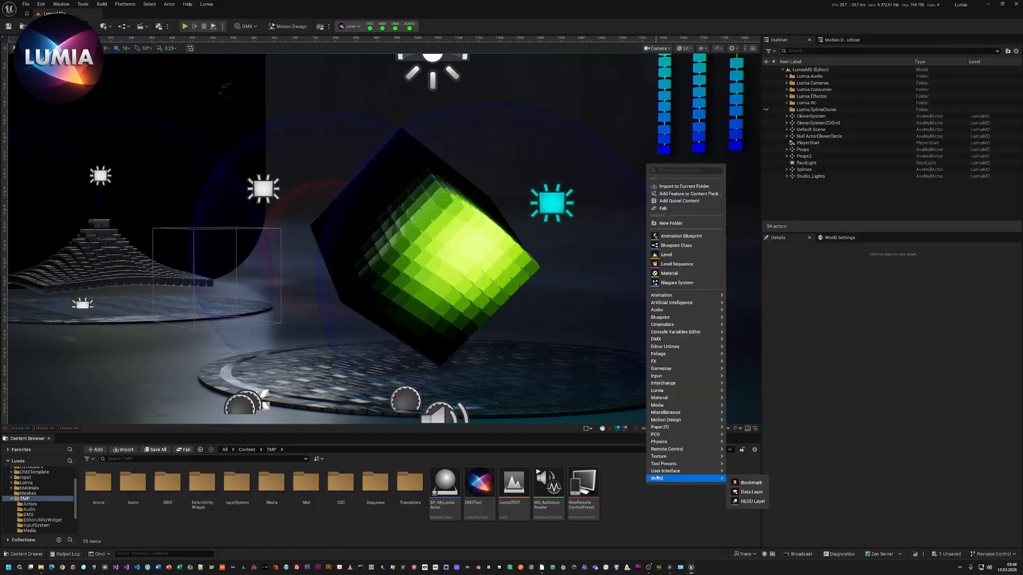
pyautogui.click(669, 246)
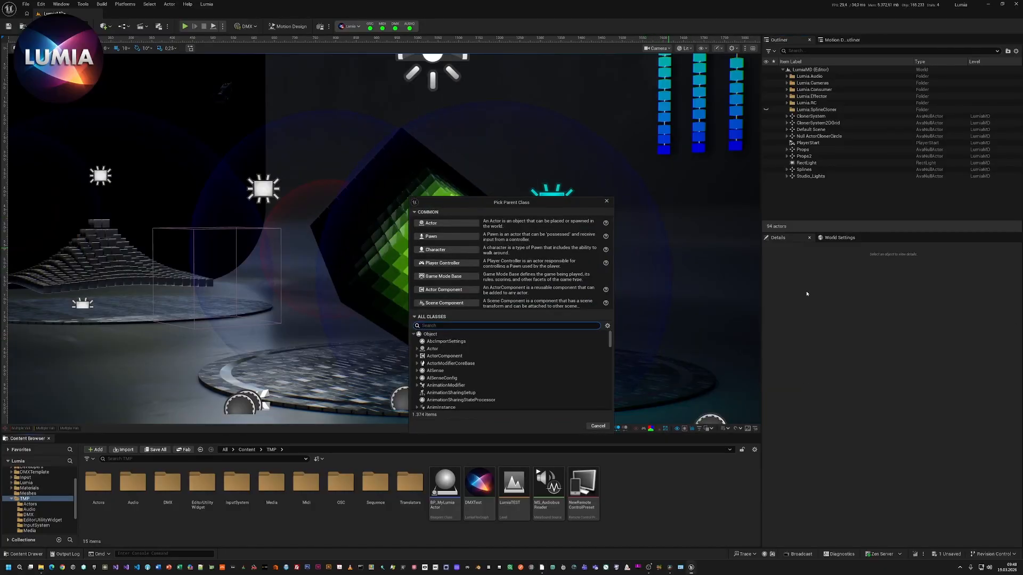
pyautogui.write('LumiaS')
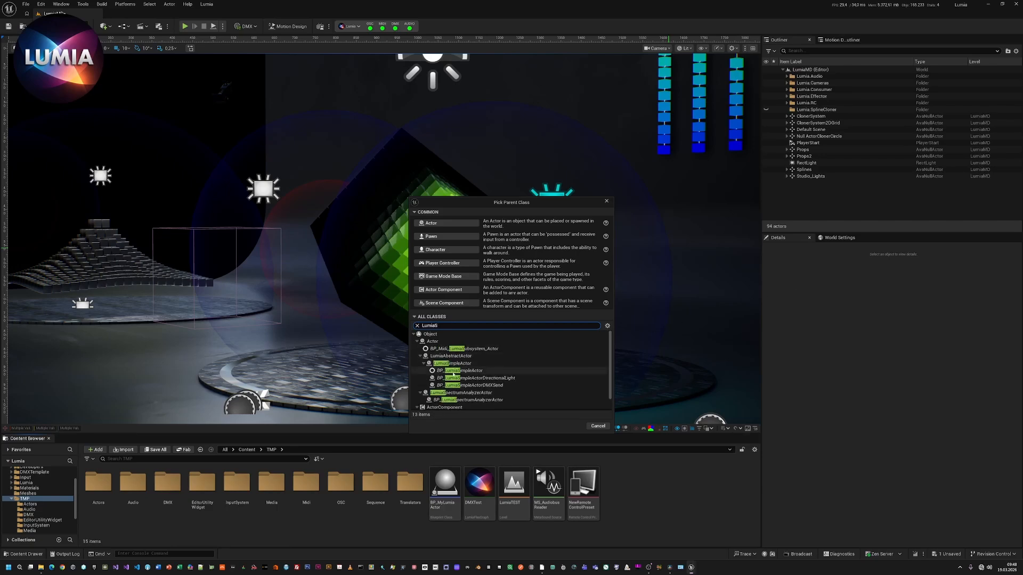
pyautogui.click(448, 366)
pyautogui.click(578, 425)
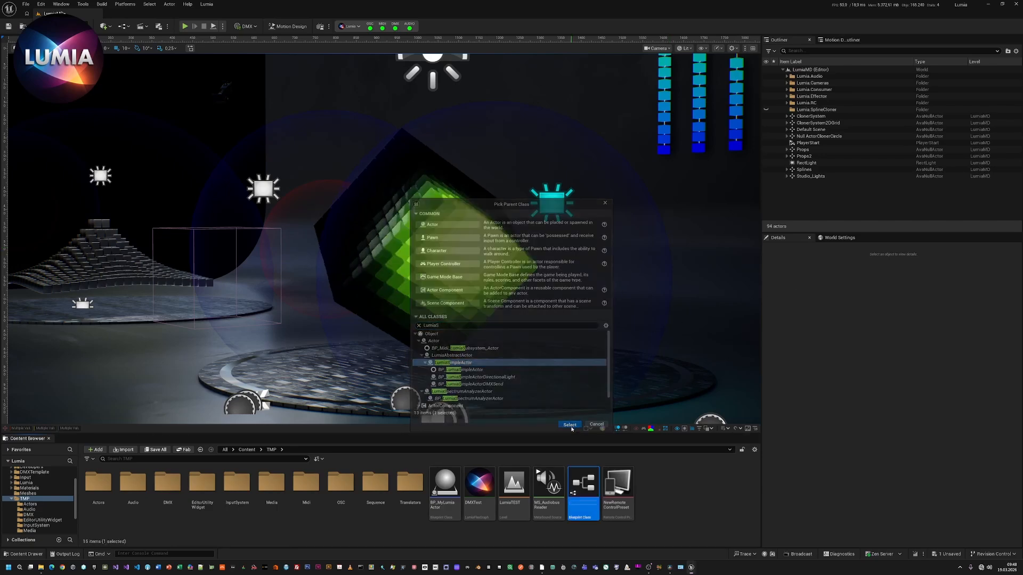
pyautogui.click(647, 492)
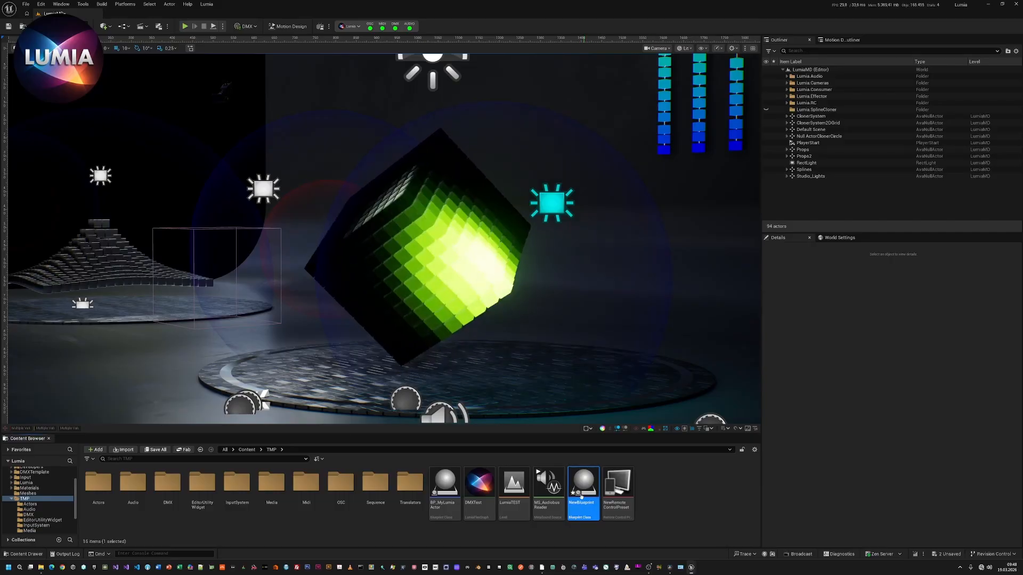
pyautogui.moveTo(581, 494); pyautogui.dragTo(518, 365)
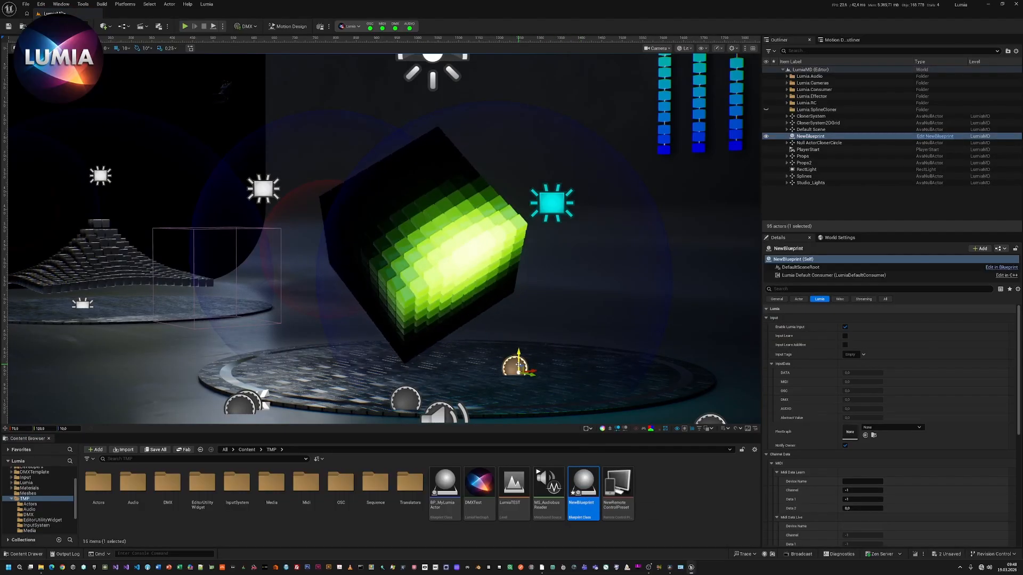
pyautogui.click(804, 136)
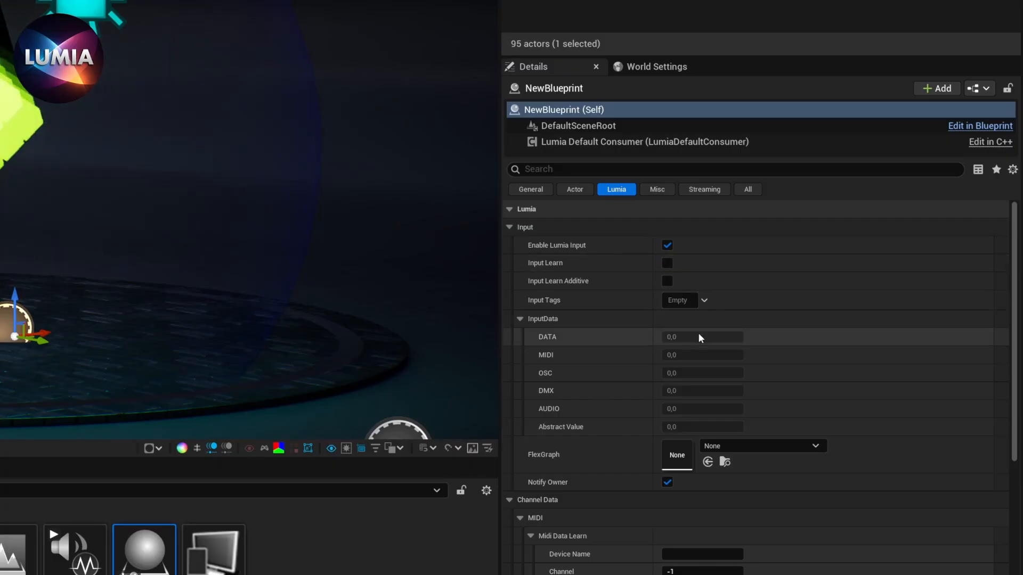
# Try assigning the Audio, Dmx, Midi and Osc input tags to the placed actor, and clear all its input tags.
pyautogui.click(692, 299)
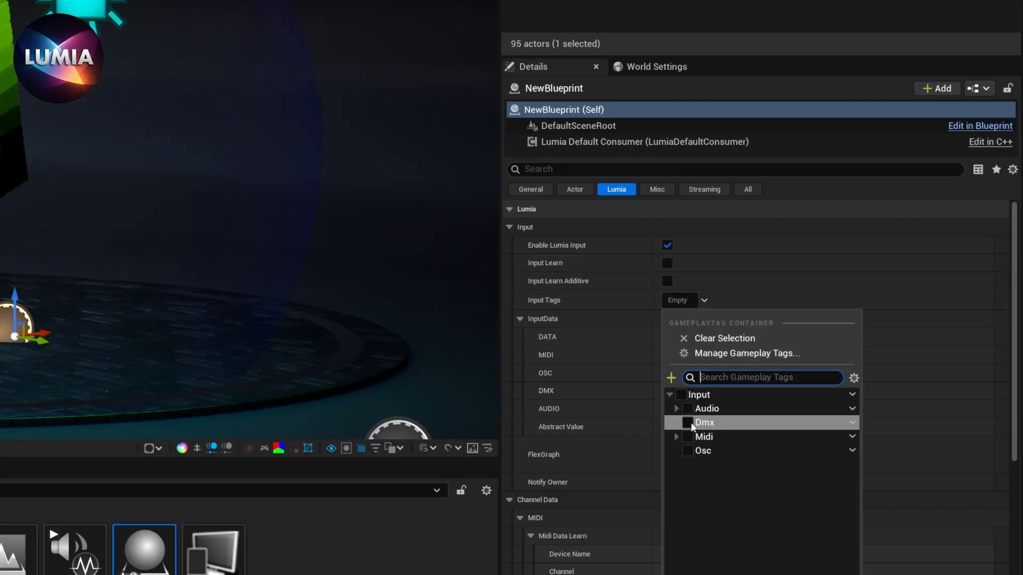
pyautogui.click(690, 409)
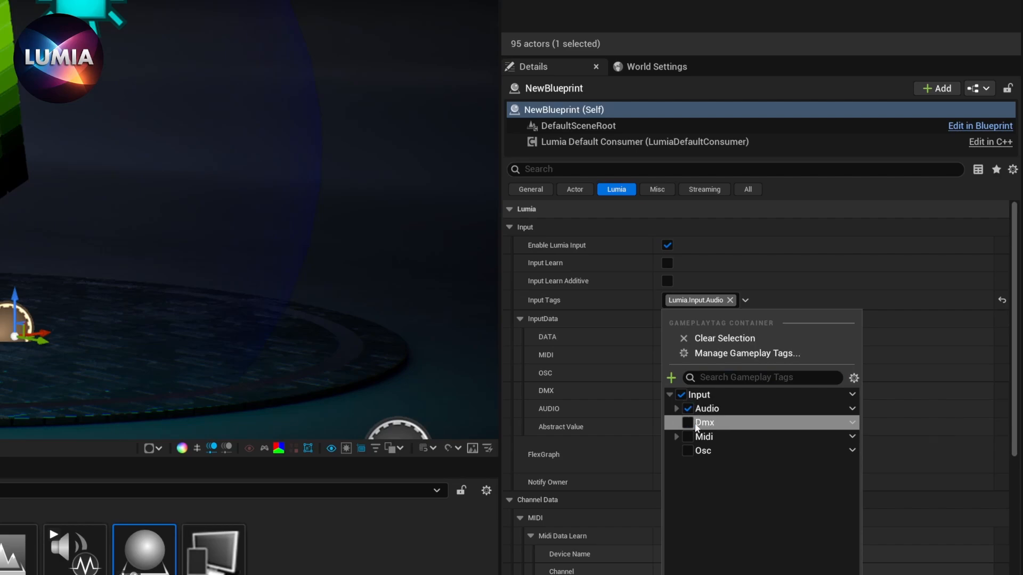
pyautogui.click(689, 424)
pyautogui.click(688, 451)
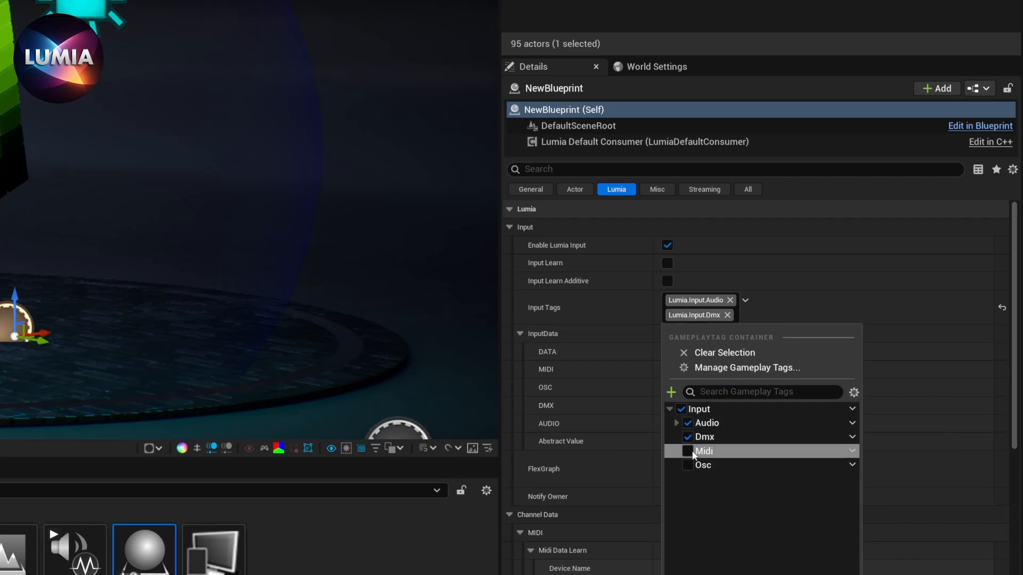
pyautogui.click(688, 480)
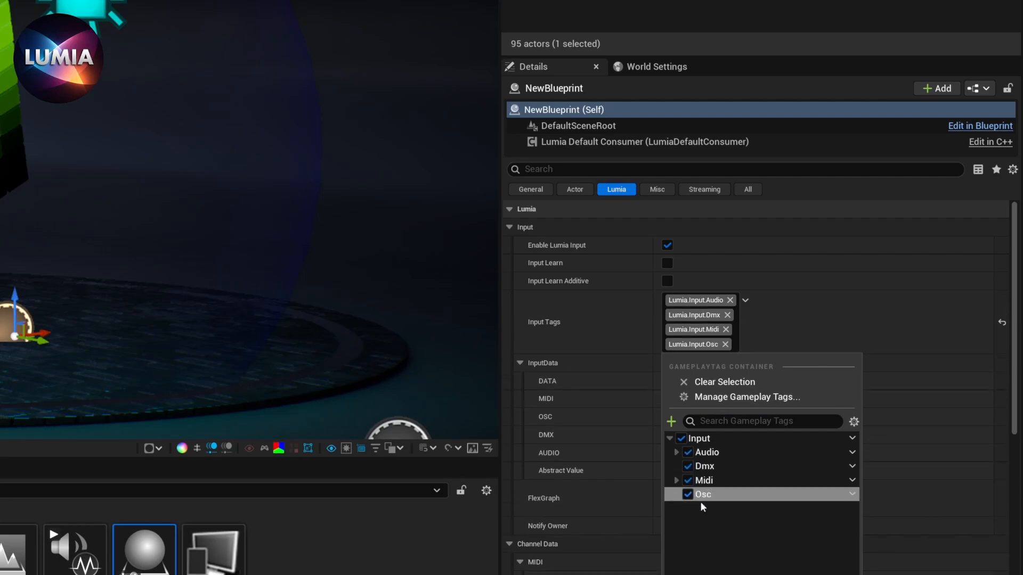
pyautogui.click(682, 439)
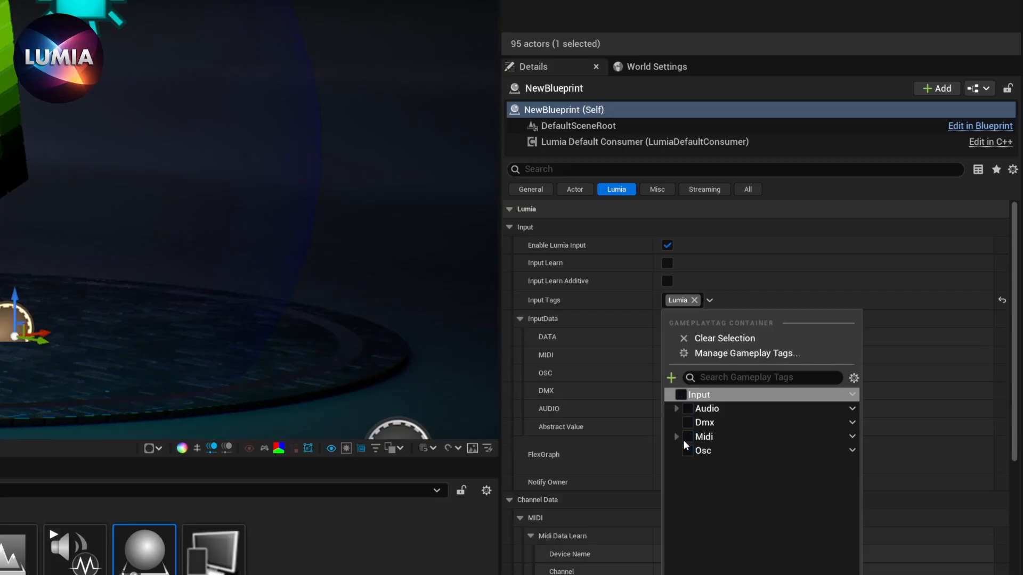
pyautogui.click(695, 300)
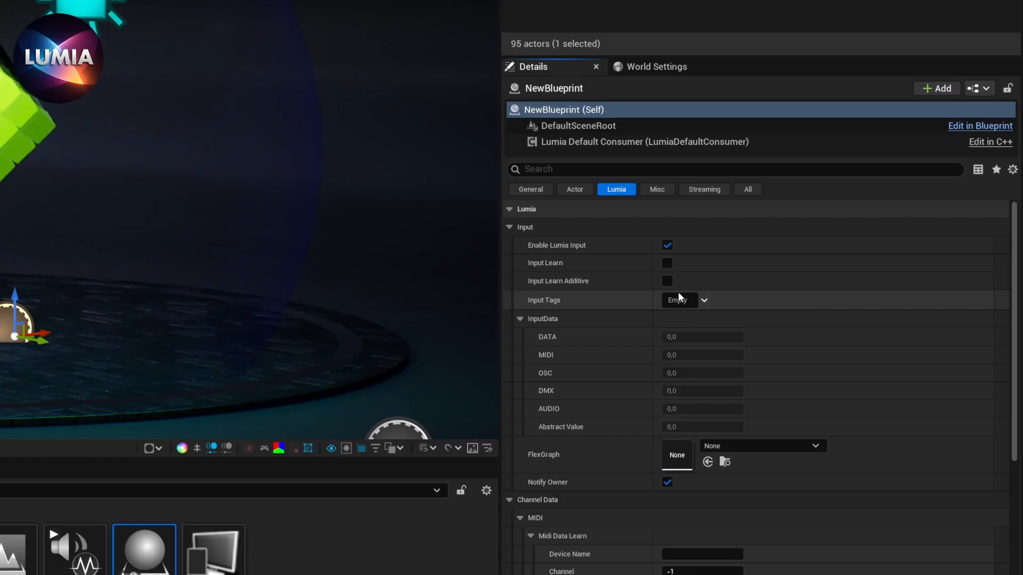
# Turn on Input Learn for a MIDI note, add an OSC input with Input Learn Additive, and turn additive learning off.
pyautogui.click(667, 263)
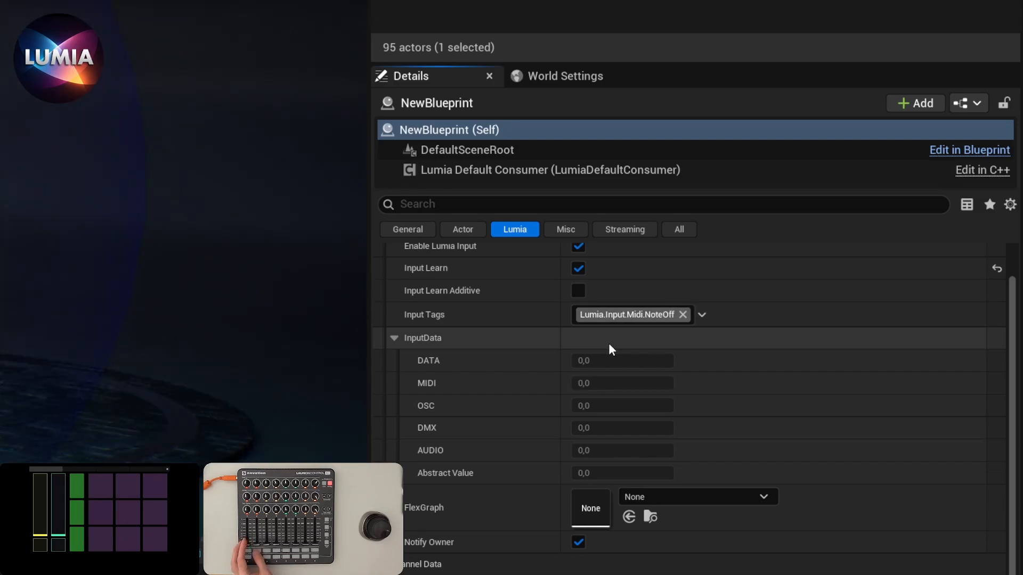
pyautogui.click(578, 291)
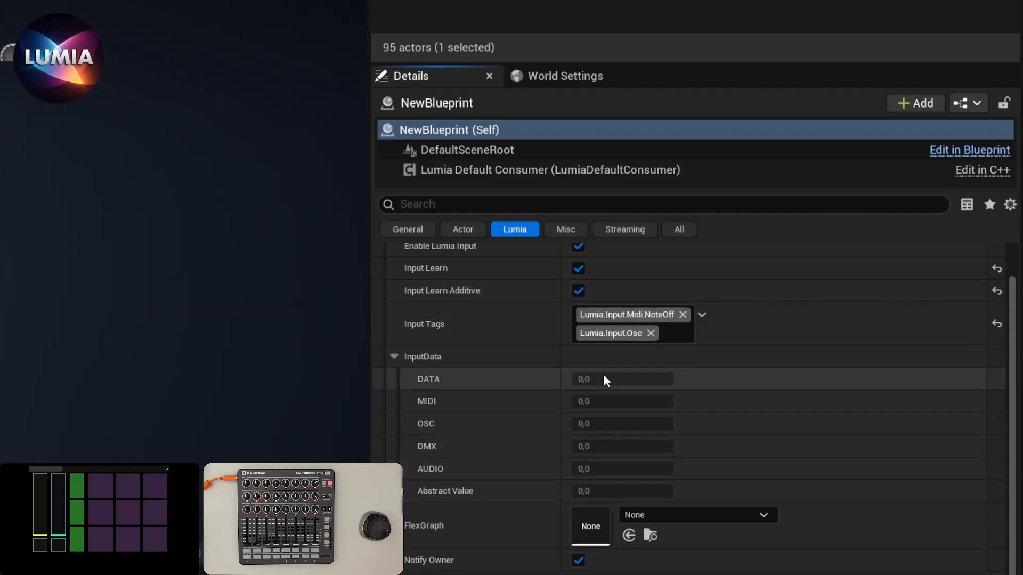
pyautogui.click(577, 291)
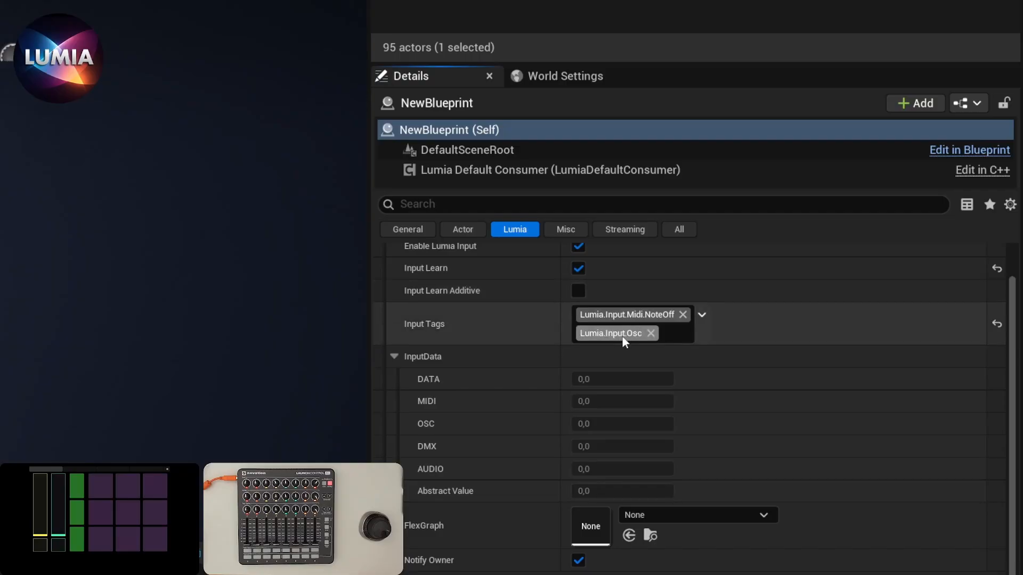
# Learn a MIDI CC fader of the Launch Control XL as the actor's input and turn off Input Learn.
pyautogui.scroll(-2, 612, 330)
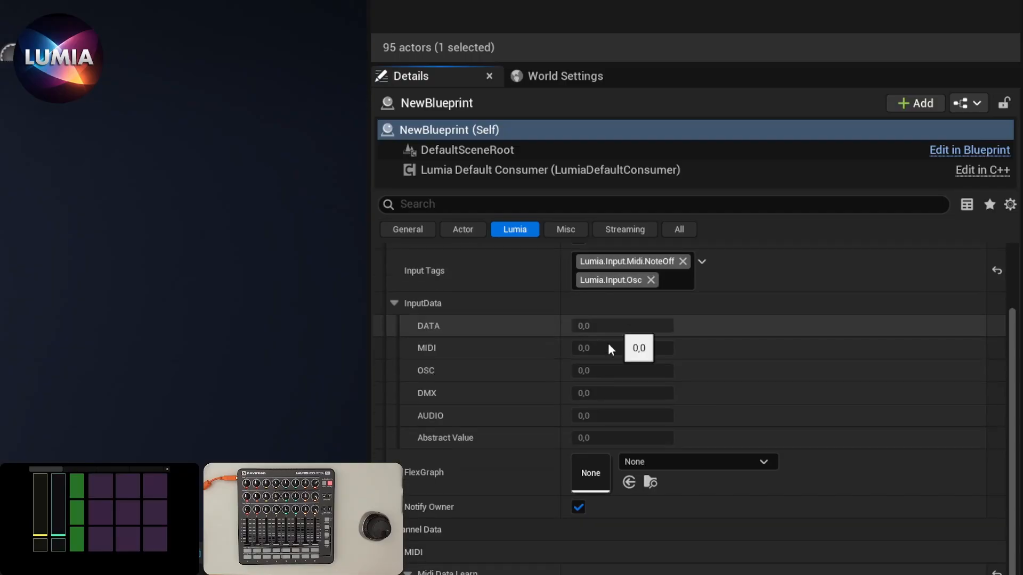
pyautogui.scroll(-1, 624, 373)
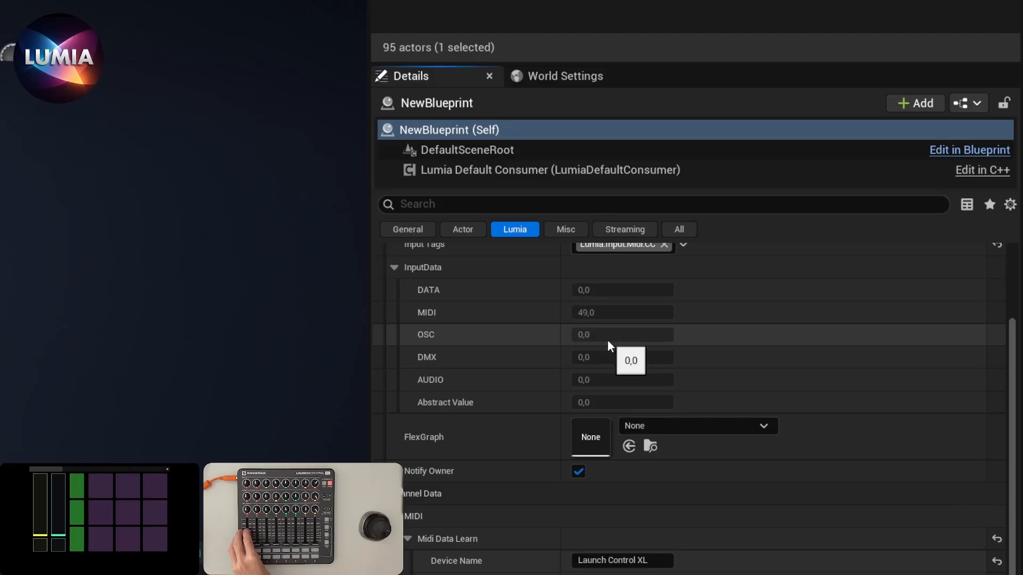
pyautogui.scroll(2, 601, 349)
pyautogui.scroll(3, 597, 335)
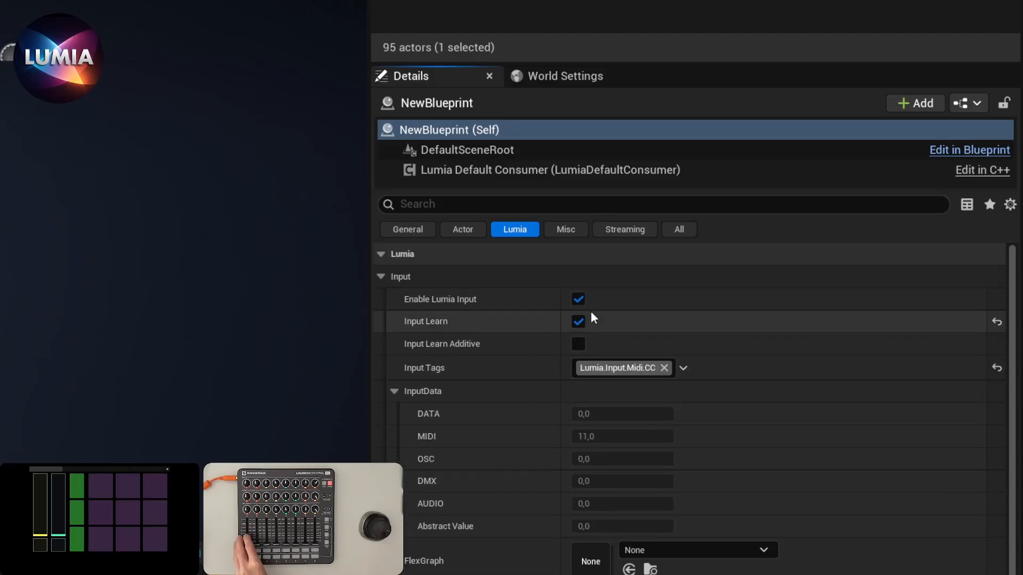
pyautogui.click(577, 320)
# Compare the actor's learned MIDI channel data with the live MIDI data while moving the fader.
pyautogui.scroll(-3, 623, 474)
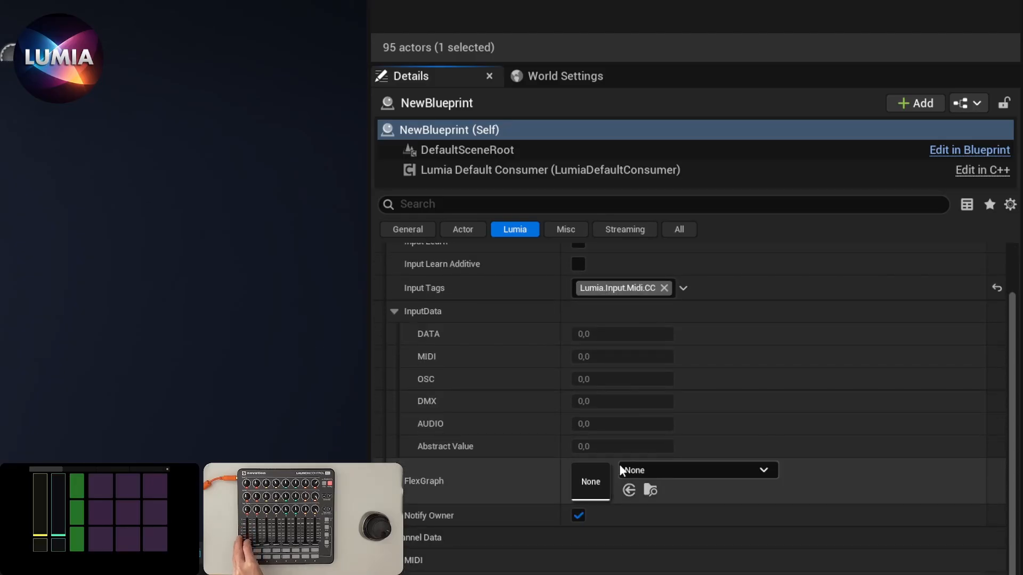
pyautogui.scroll(-3, 596, 463)
pyautogui.scroll(-3, 597, 465)
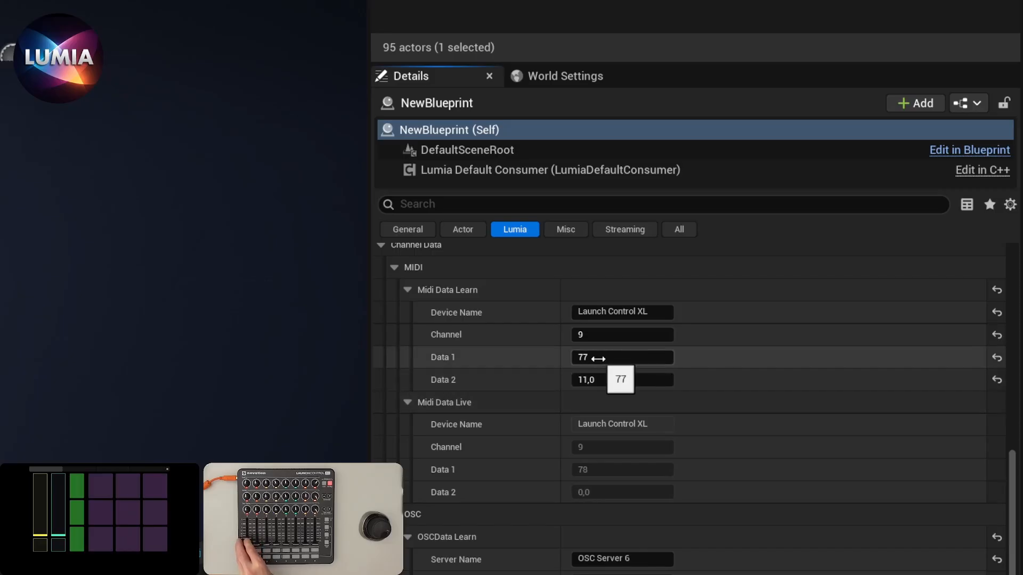
pyautogui.scroll(-1, 610, 450)
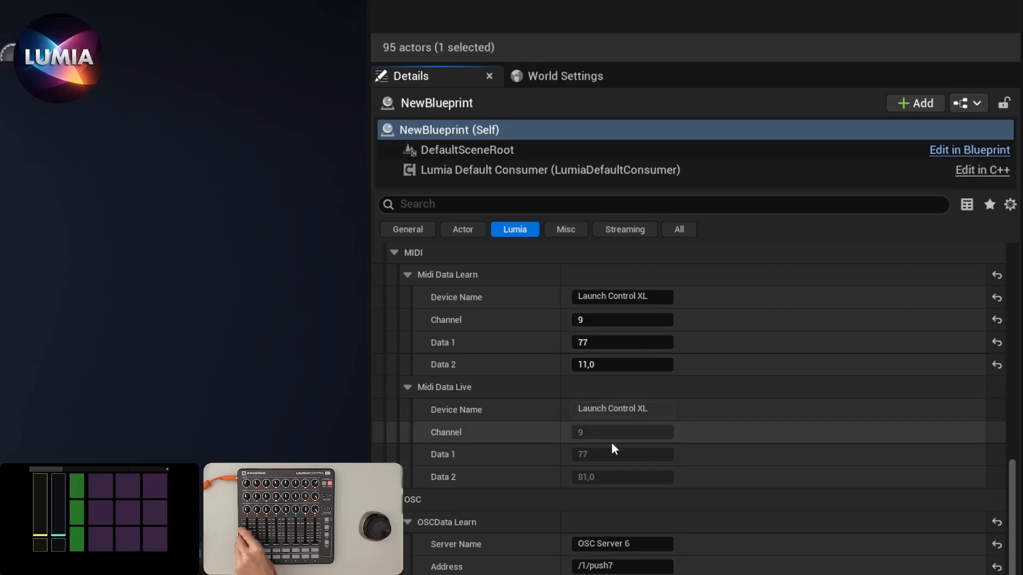
pyautogui.scroll(5, 616, 416)
pyautogui.scroll(10, 615, 417)
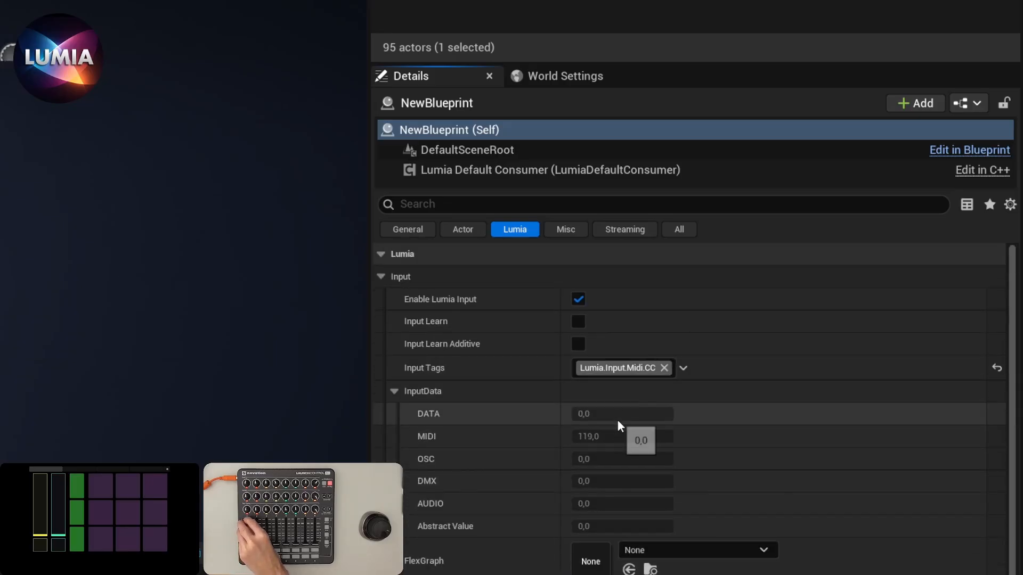
# Relearn the MIDI CC fader with Input Learn and examine the actor's MIDI and OSC channel data.
pyautogui.click(578, 321)
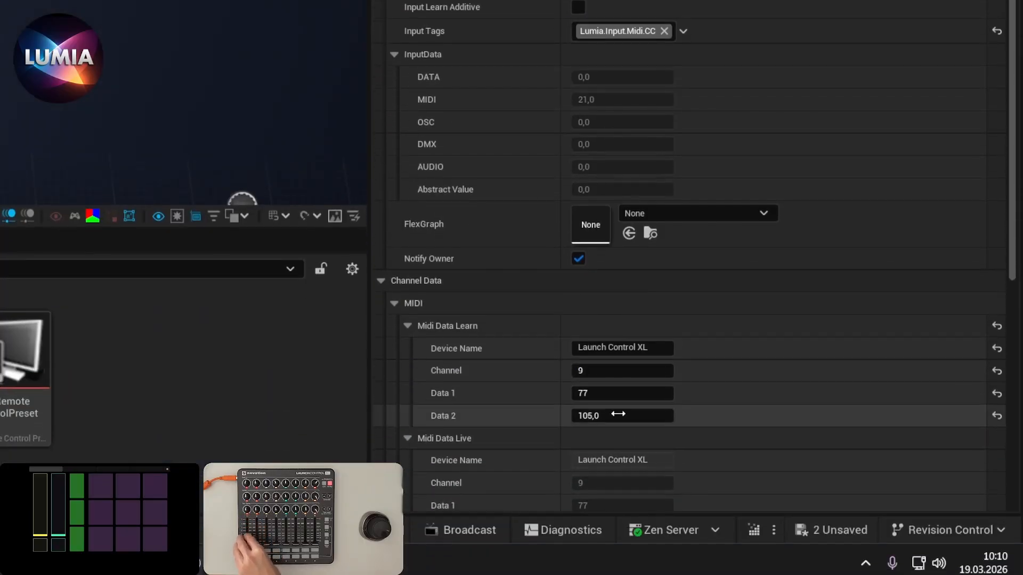
pyautogui.scroll(-2, 617, 413)
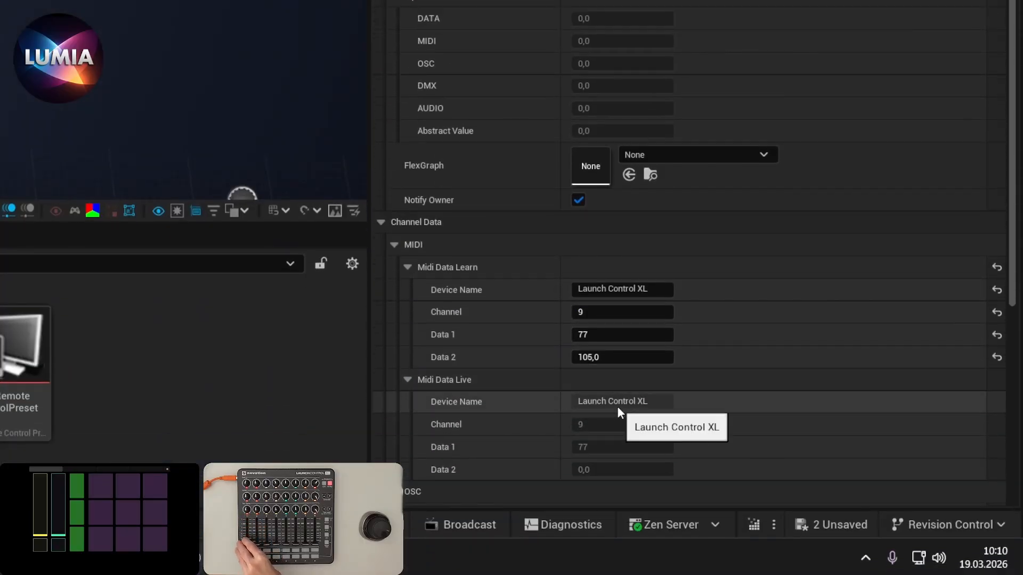
pyautogui.scroll(-4, 618, 405)
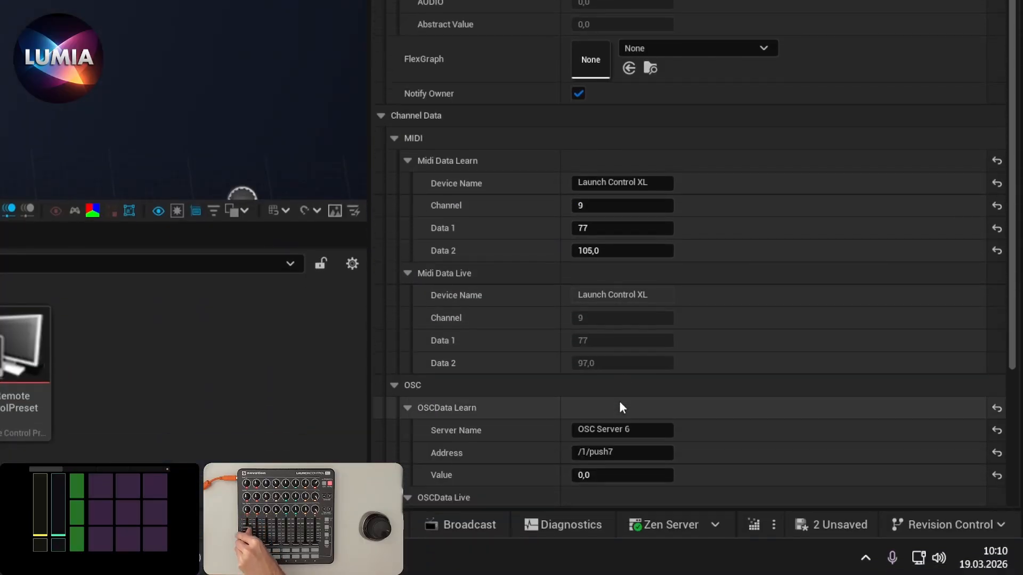
pyautogui.scroll(-7, 617, 330)
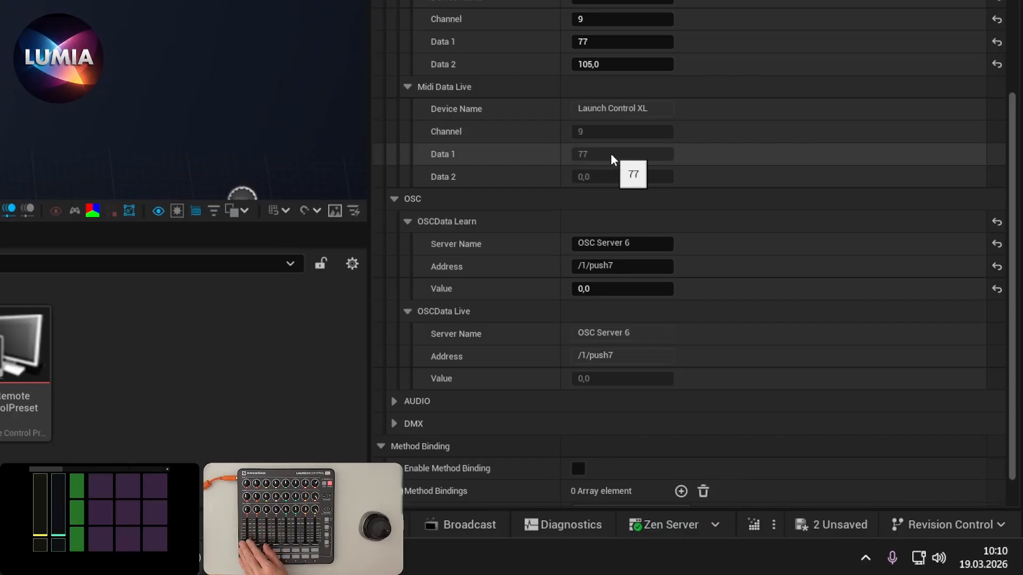
# Turn on Input Learn Additive for the placed actor.
pyautogui.scroll(5, 623, 162)
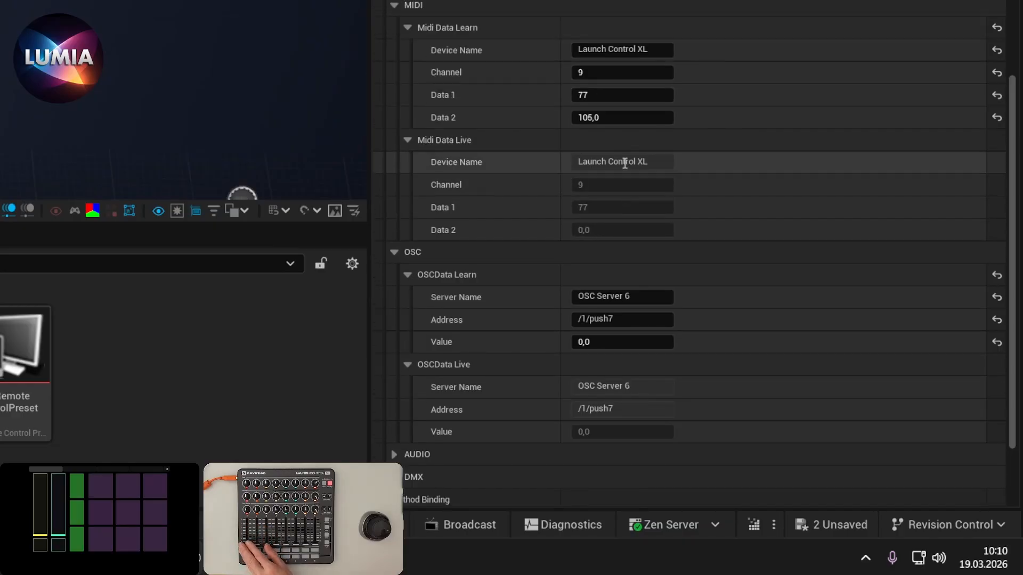
pyautogui.scroll(3, 623, 169)
pyautogui.scroll(7, 607, 80)
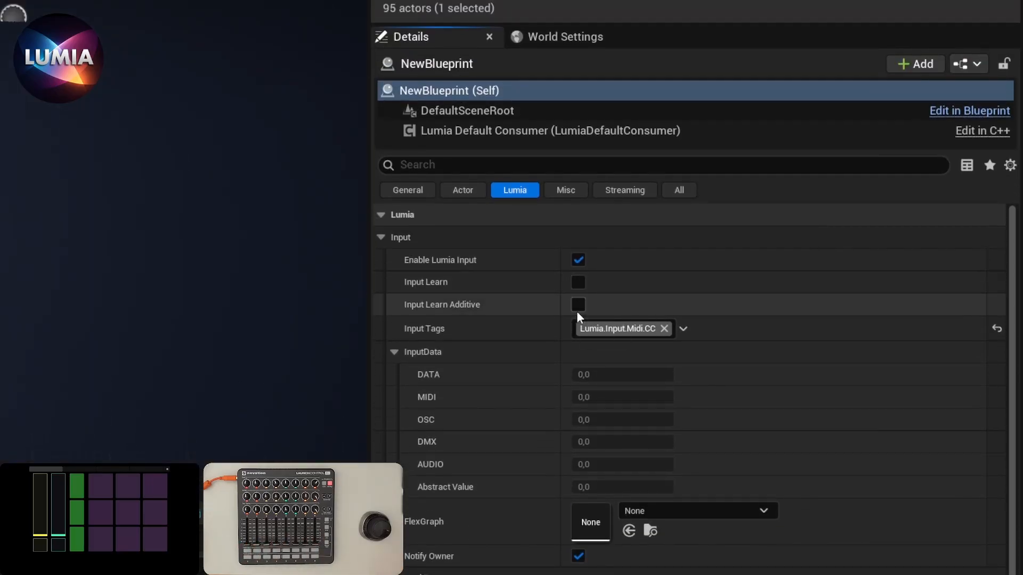
pyautogui.click(577, 306)
pyautogui.scroll(-8, 579, 287)
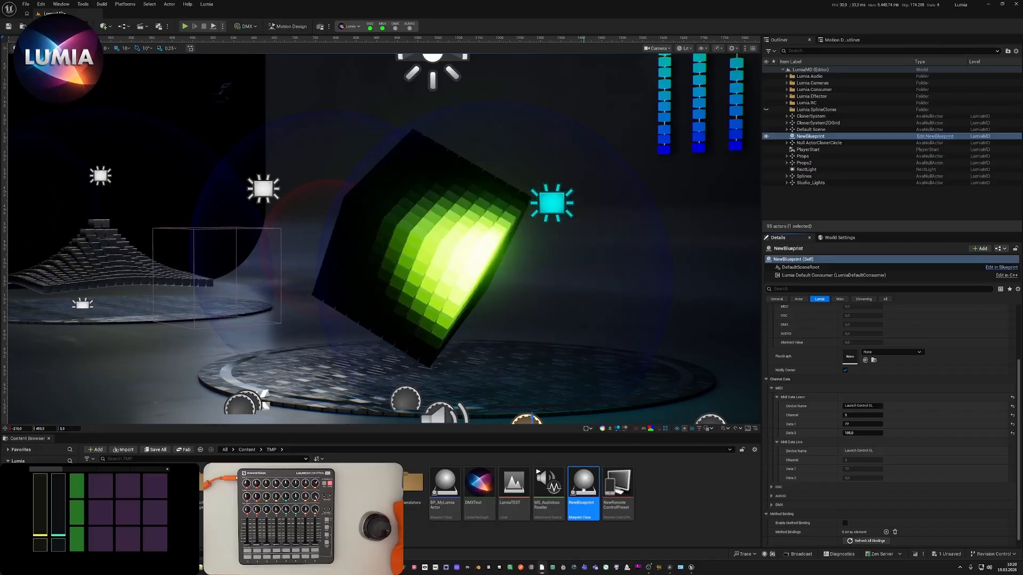
# Open the NewBlueprint asset for editing and add the OnLumiaUpdate interface event to its event graph.
pyautogui.doubleClick(580, 494)
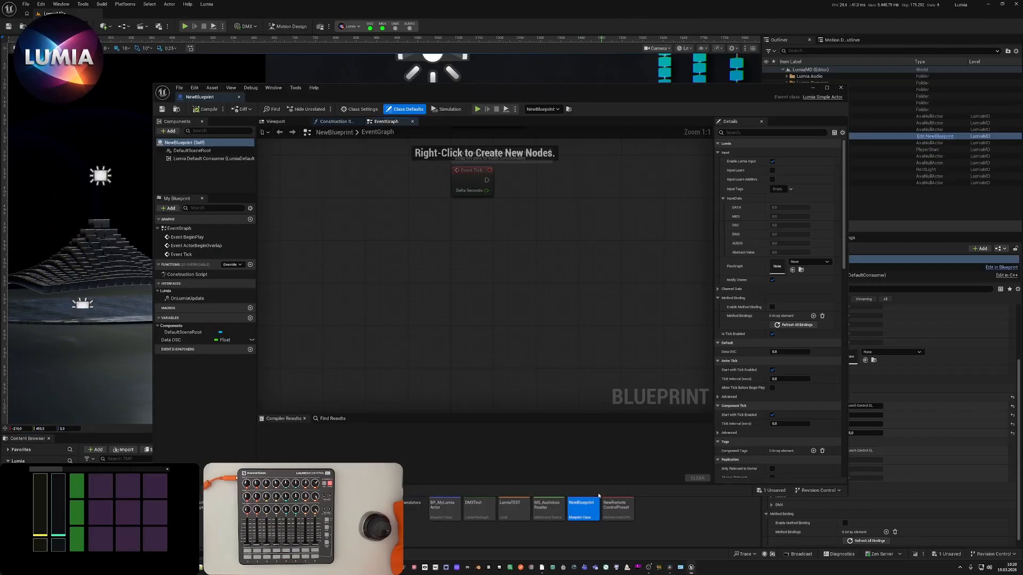
pyautogui.moveTo(538, 93); pyautogui.dragTo(538, 80)
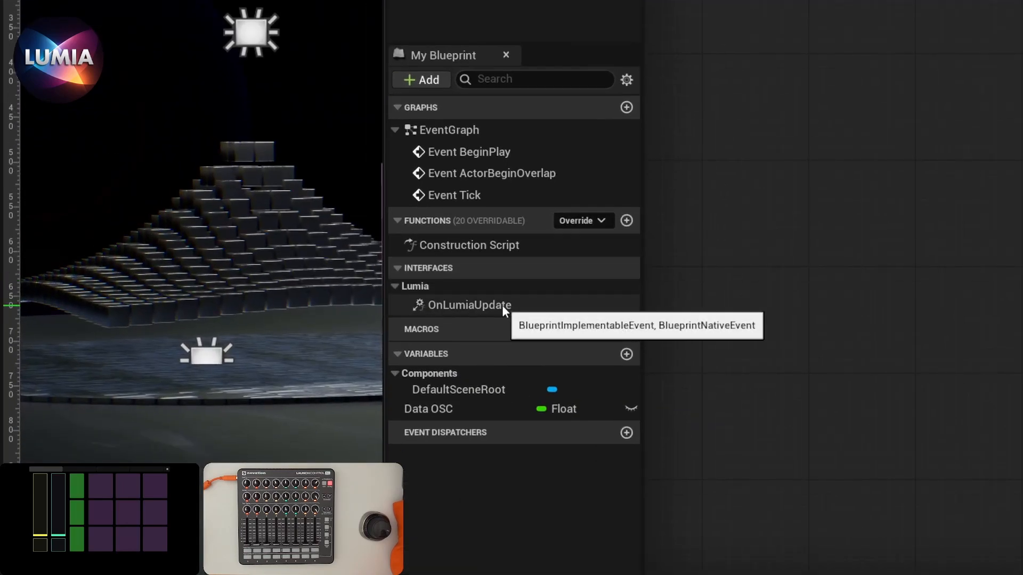
pyautogui.doubleClick(501, 305)
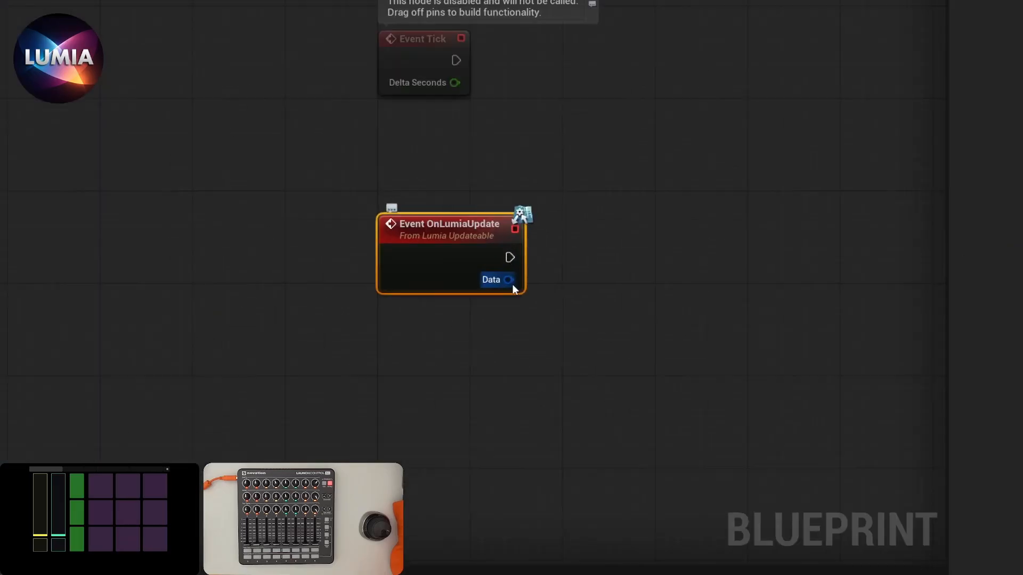
# Split the Data struct pin of the OnLumiaUpdate event into its individual value pins.
pyautogui.rightClick(506, 271)
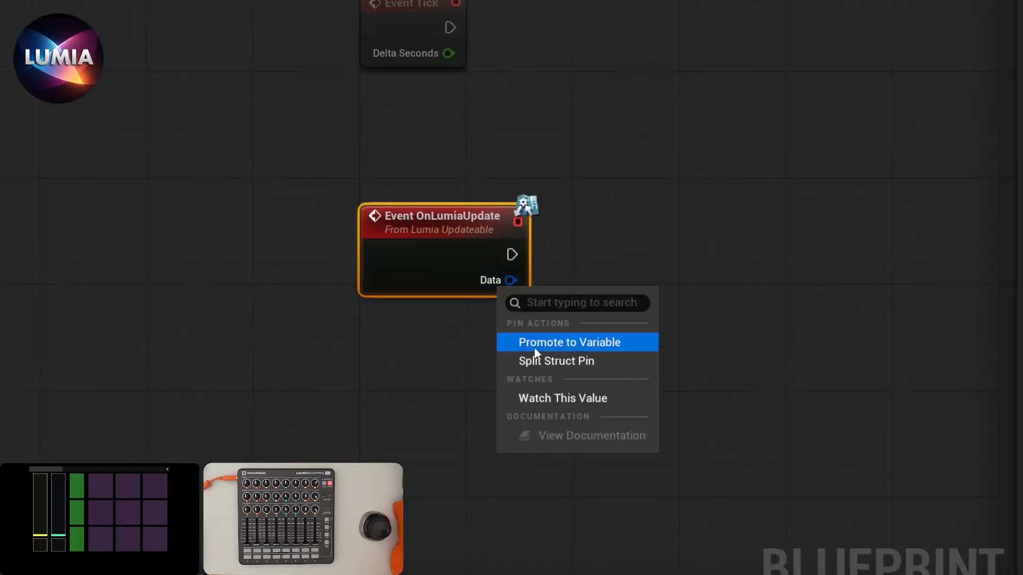
pyautogui.click(540, 361)
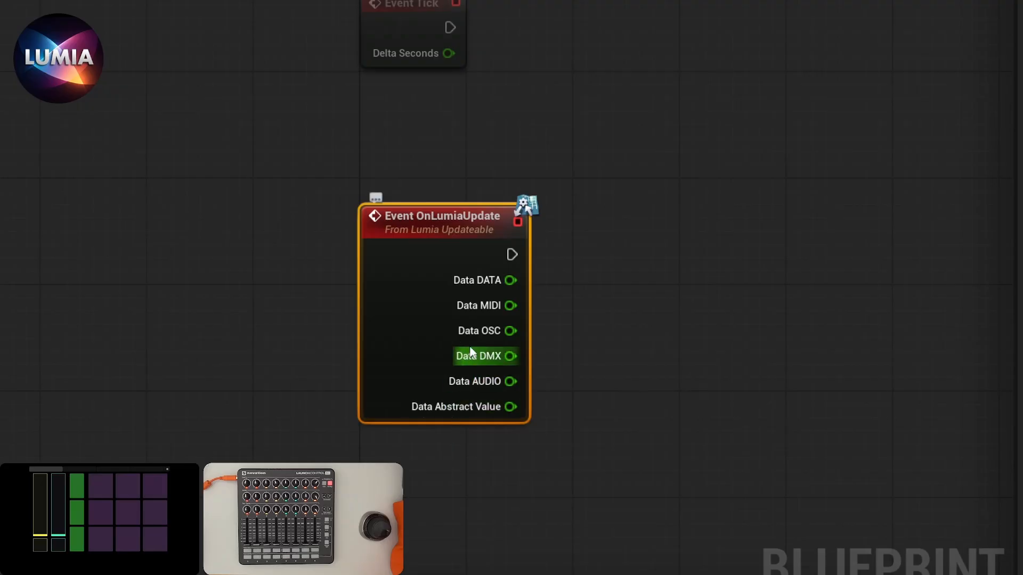
# Promote the Data MIDI pin of the OnLumiaUpdate event to a variable and place its connected Set node beside the event.
pyautogui.rightClick(490, 308)
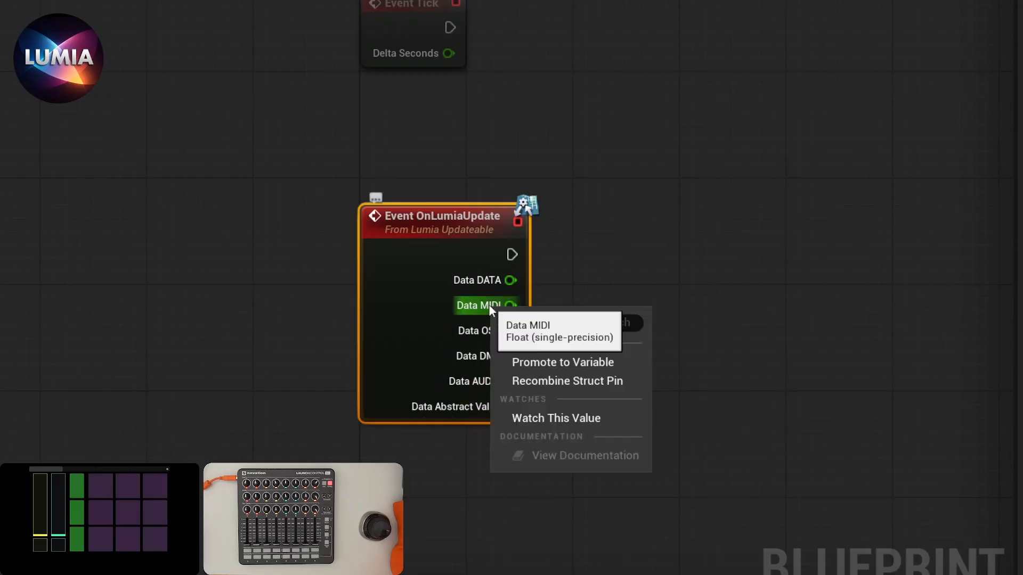
pyautogui.click(559, 364)
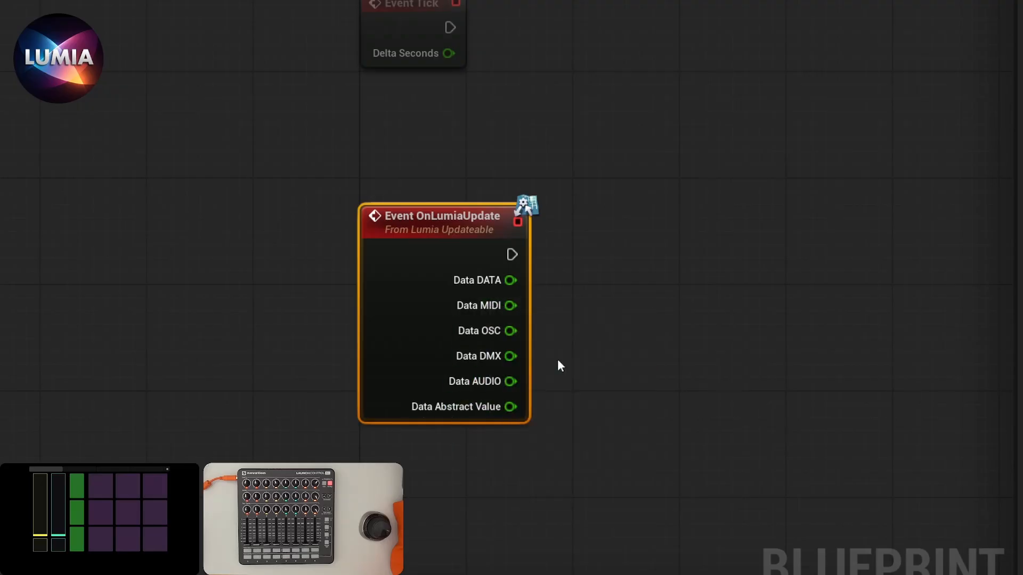
pyautogui.moveTo(756, 218); pyautogui.dragTo(660, 242)
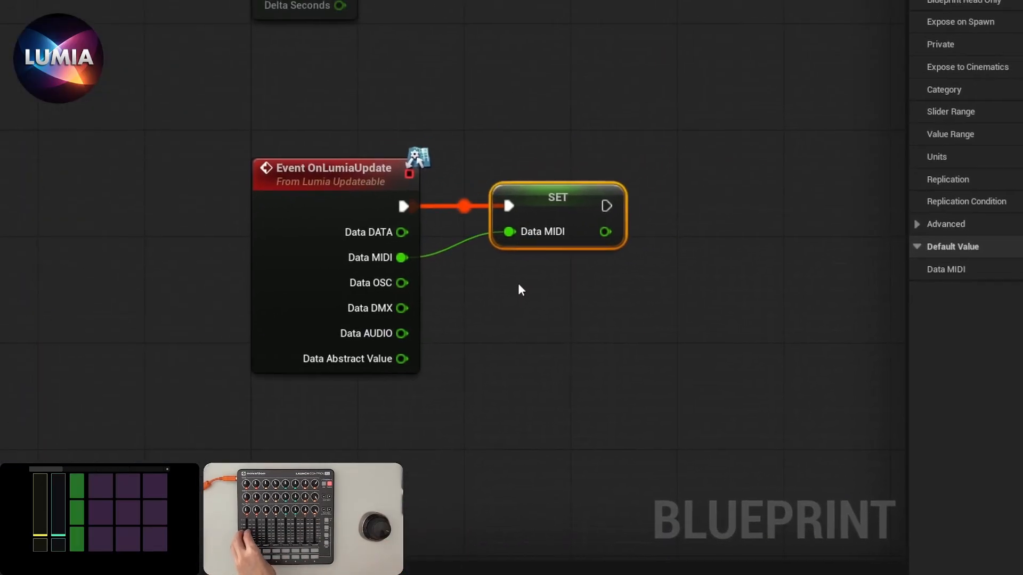
pyautogui.moveTo(483, 236)
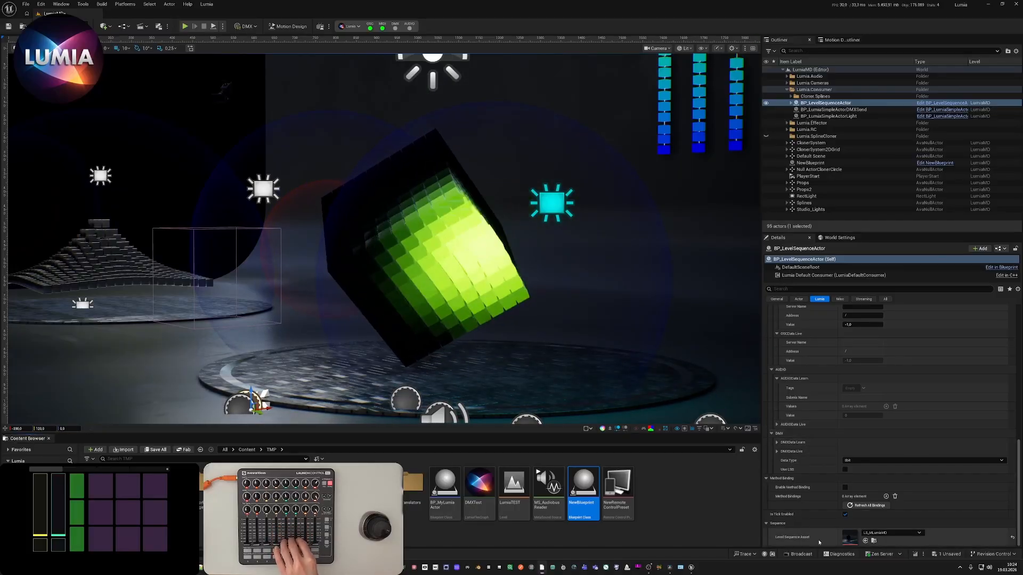
# Open the LS_MLumiaMD level sequence assigned to BP_LevelSequenceActor.
pyautogui.doubleClick(854, 539)
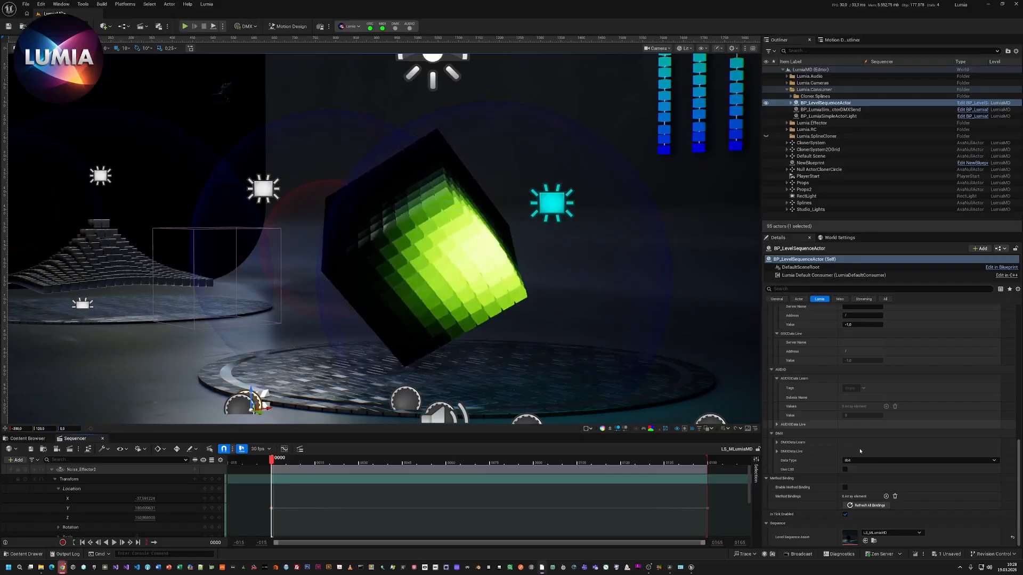
# Locate and open the DefaultLumiaDataTranslatorAsset FlexGraph of BP_LevelSequenceActor and examine the Remap node's input and output ranges.
pyautogui.scroll(1, 867, 455)
pyautogui.scroll(6, 867, 456)
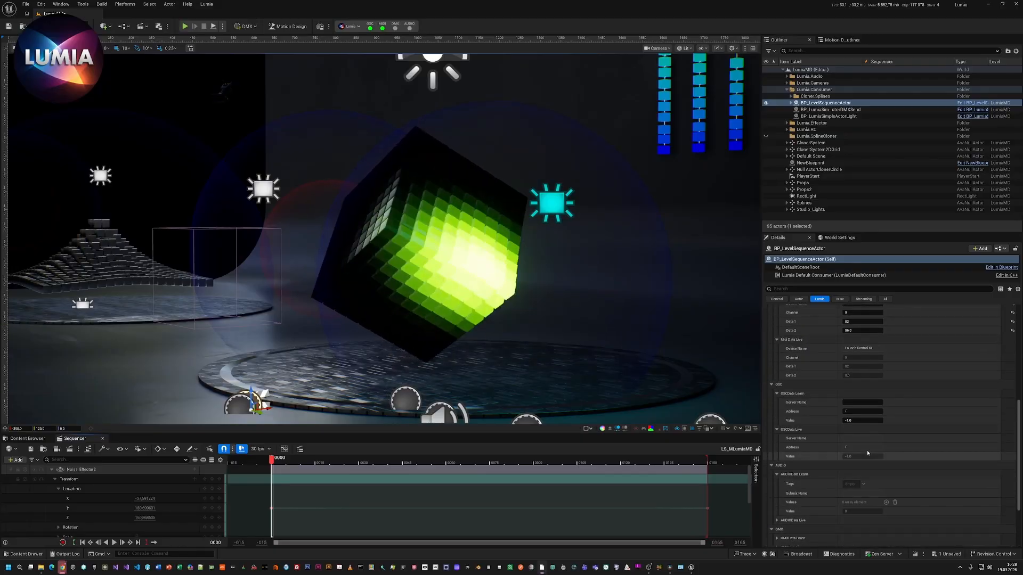
pyautogui.scroll(5, 866, 445)
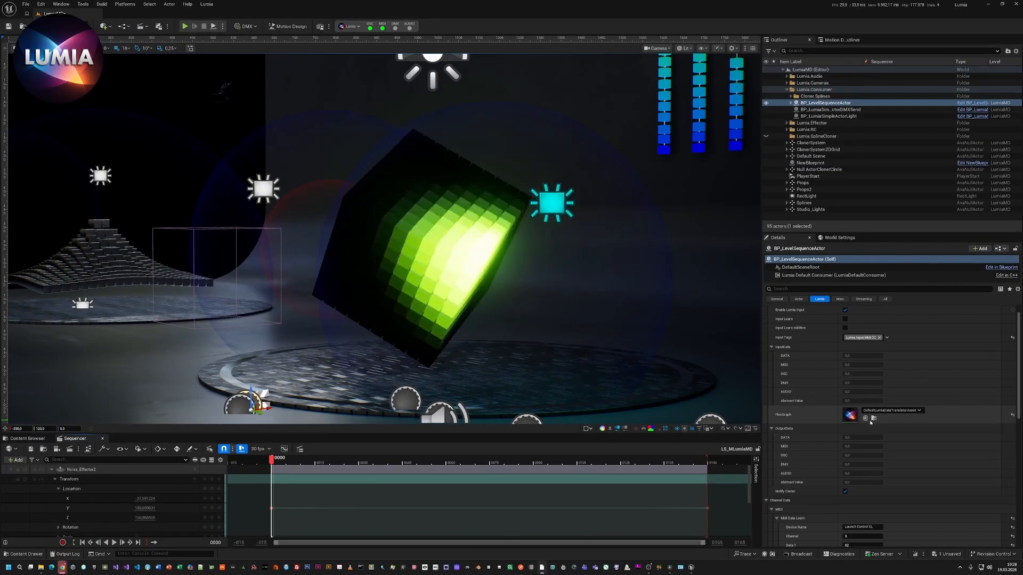
pyautogui.click(874, 418)
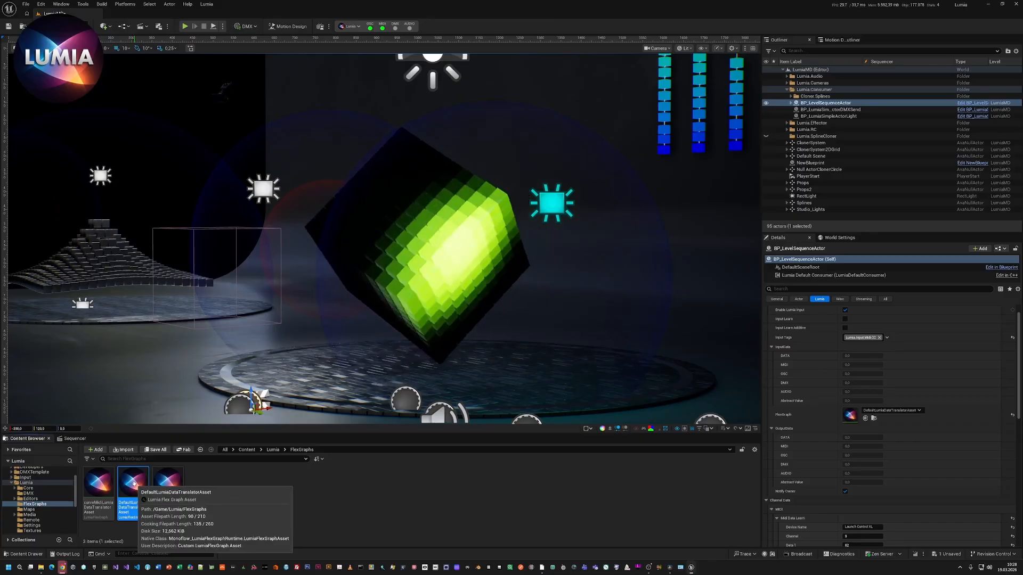
pyautogui.doubleClick(850, 415)
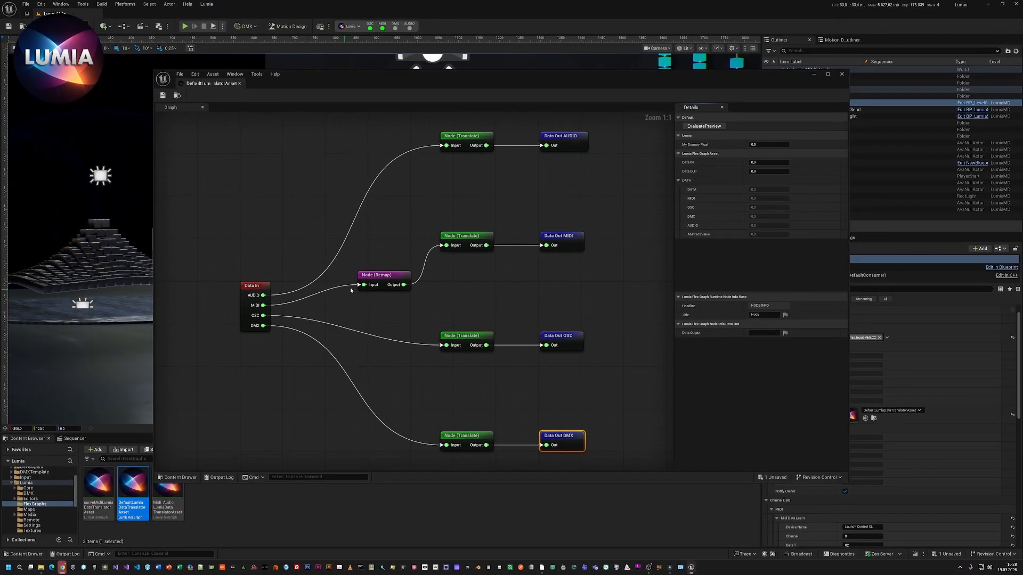
pyautogui.click(382, 279)
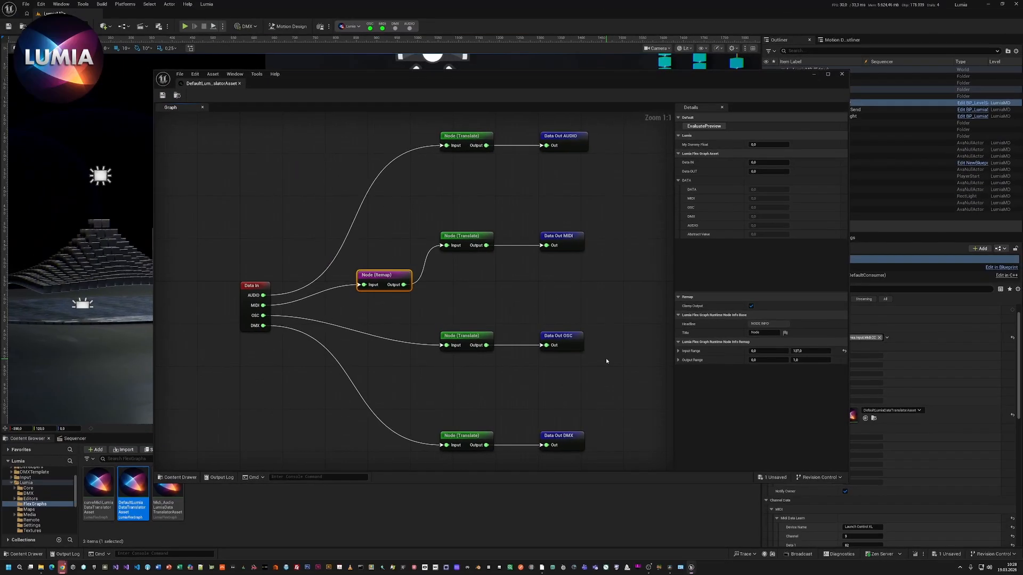
pyautogui.rightClick(476, 291)
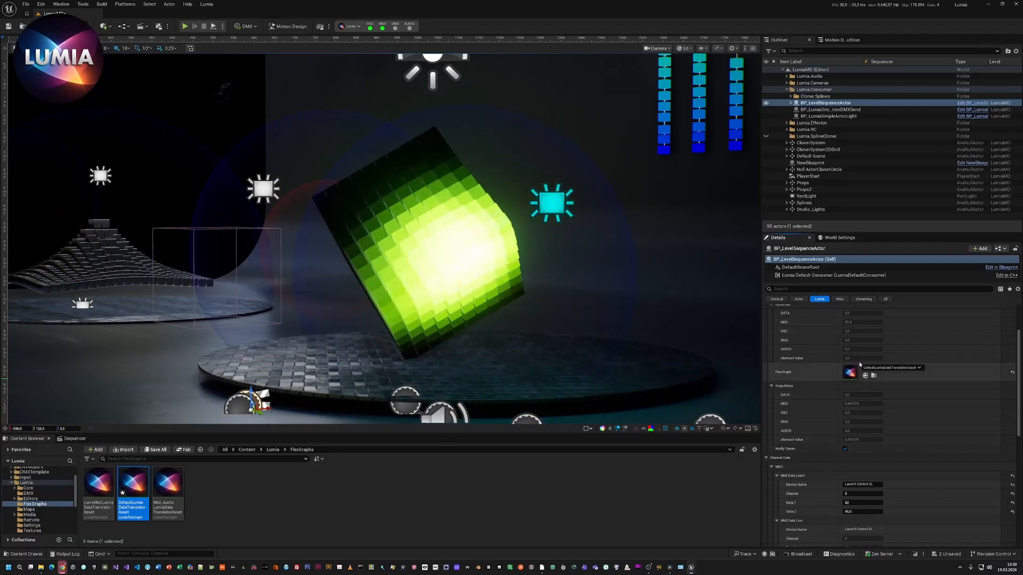
# Enable method binding on BP_LevelSequenceActor and add a binding to the OnLumiaUpdate method of target actor NewBlueprint.
pyautogui.scroll(1, 861, 353)
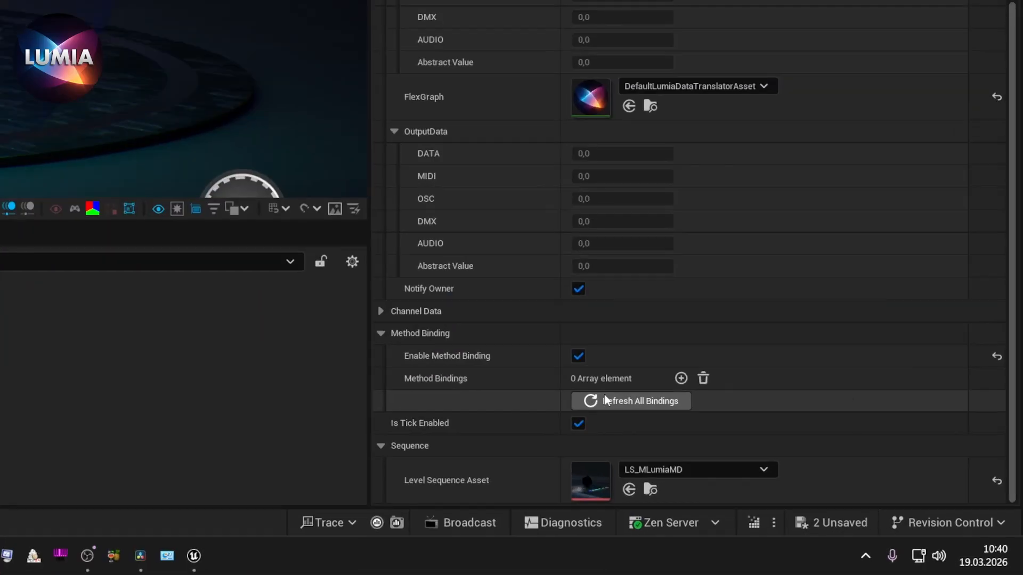
pyautogui.click(680, 378)
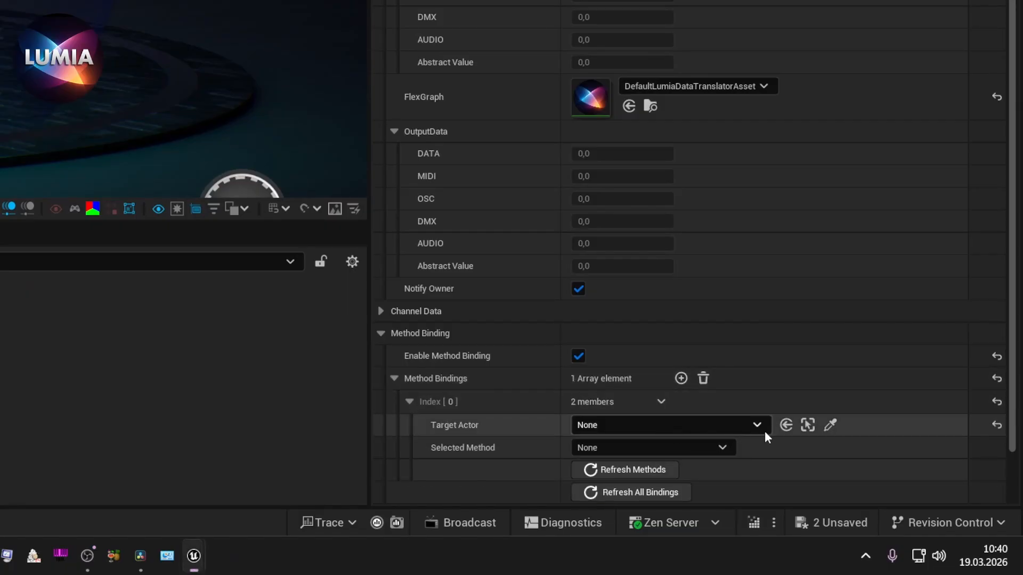
pyautogui.click(750, 423)
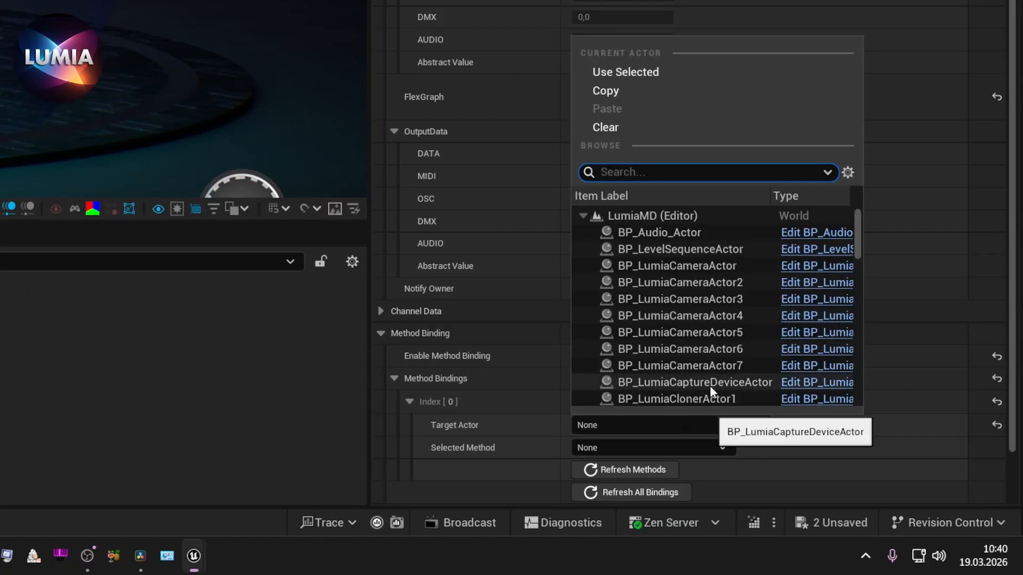
pyautogui.write('new')
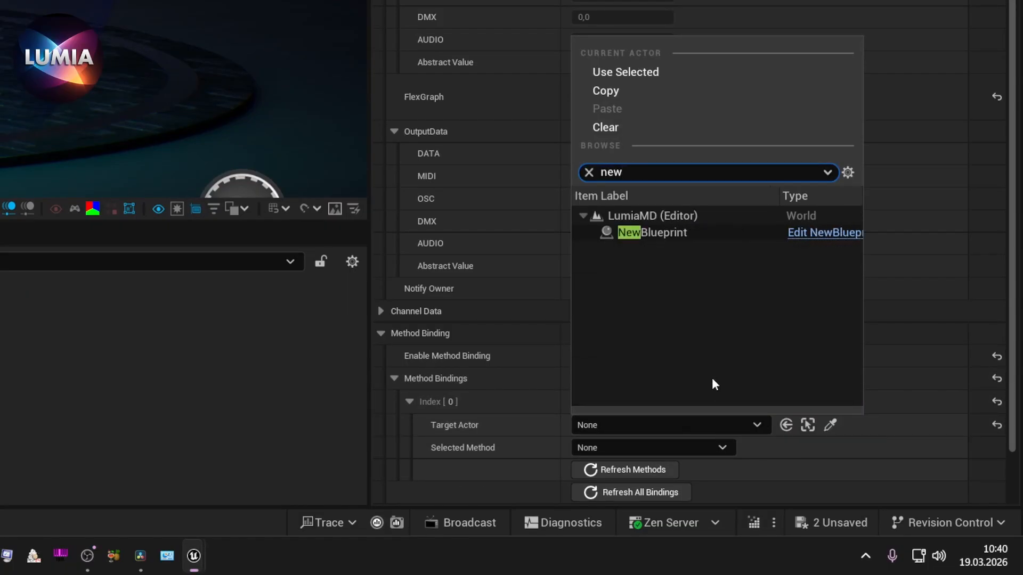
pyautogui.click(642, 235)
pyautogui.click(659, 449)
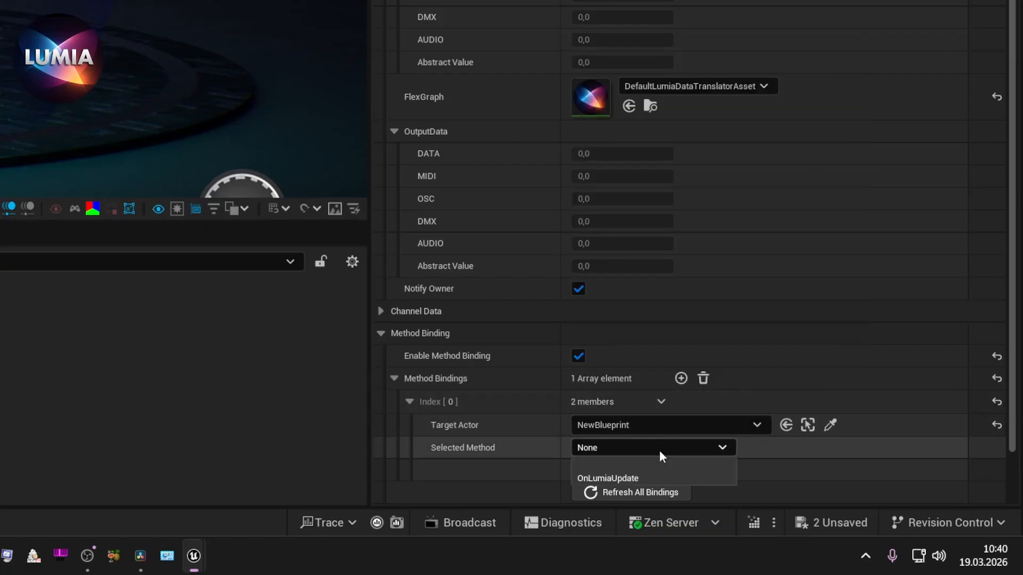
pyautogui.click(607, 477)
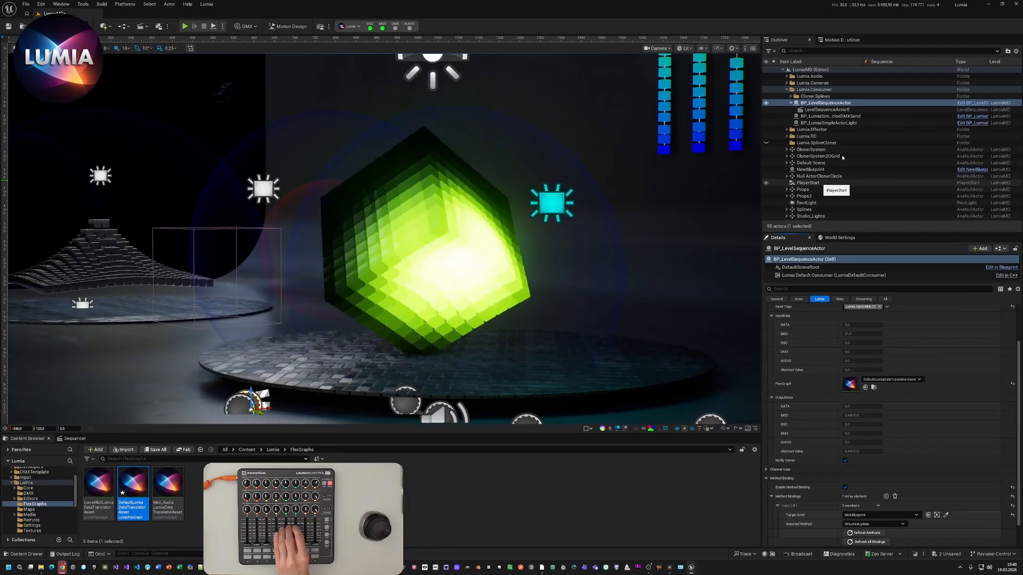
# Open the NewBlueprint actor's event graph to check whether its OnLumiaUpdate event fires, and return to the level.
pyautogui.click(965, 170)
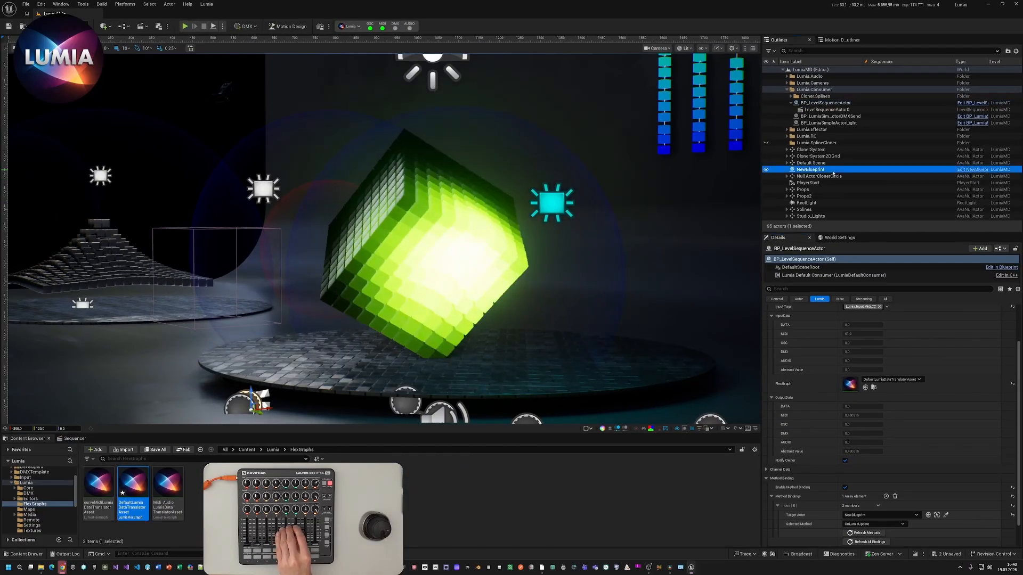
pyautogui.click(965, 170)
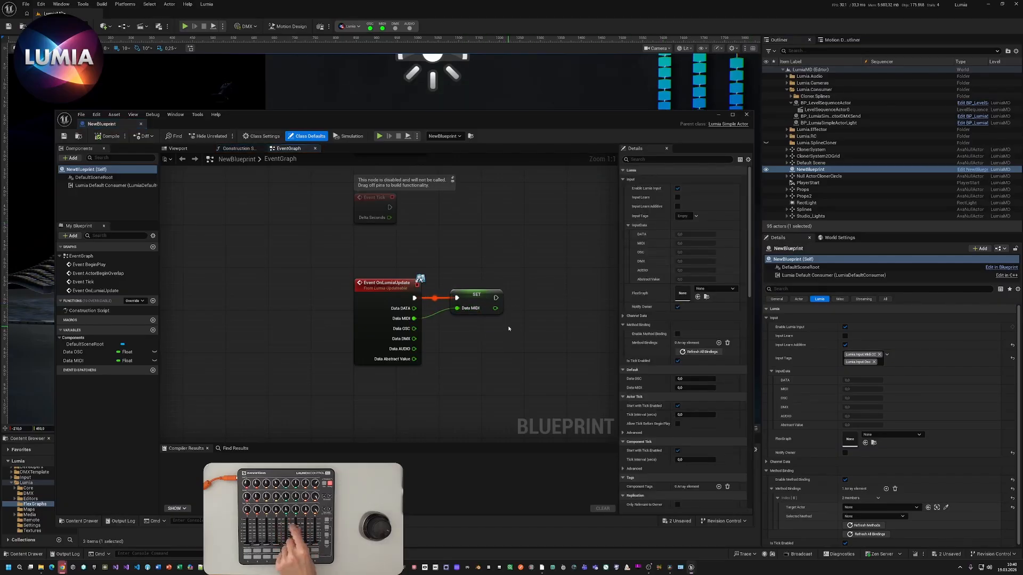
pyautogui.click(718, 115)
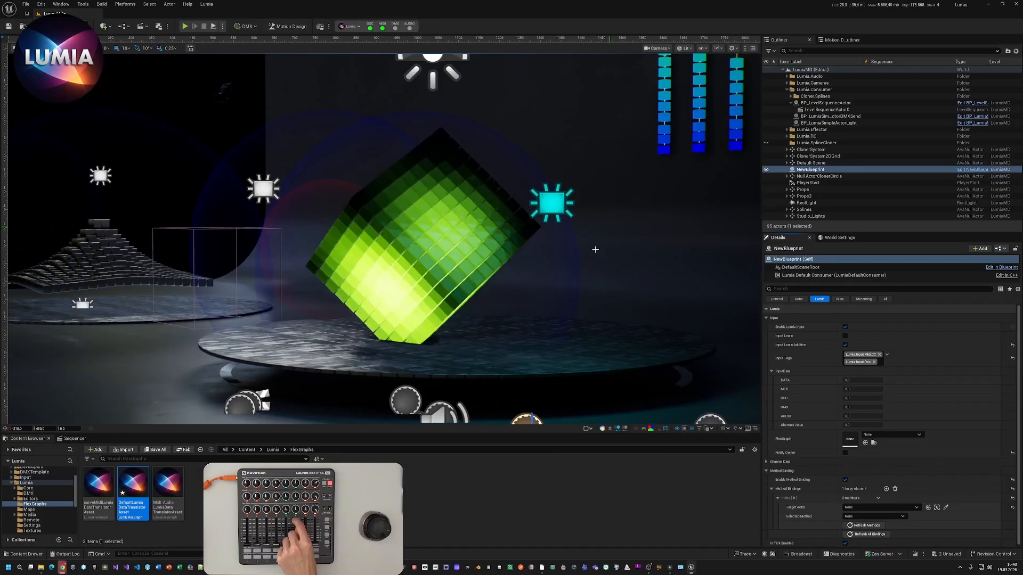